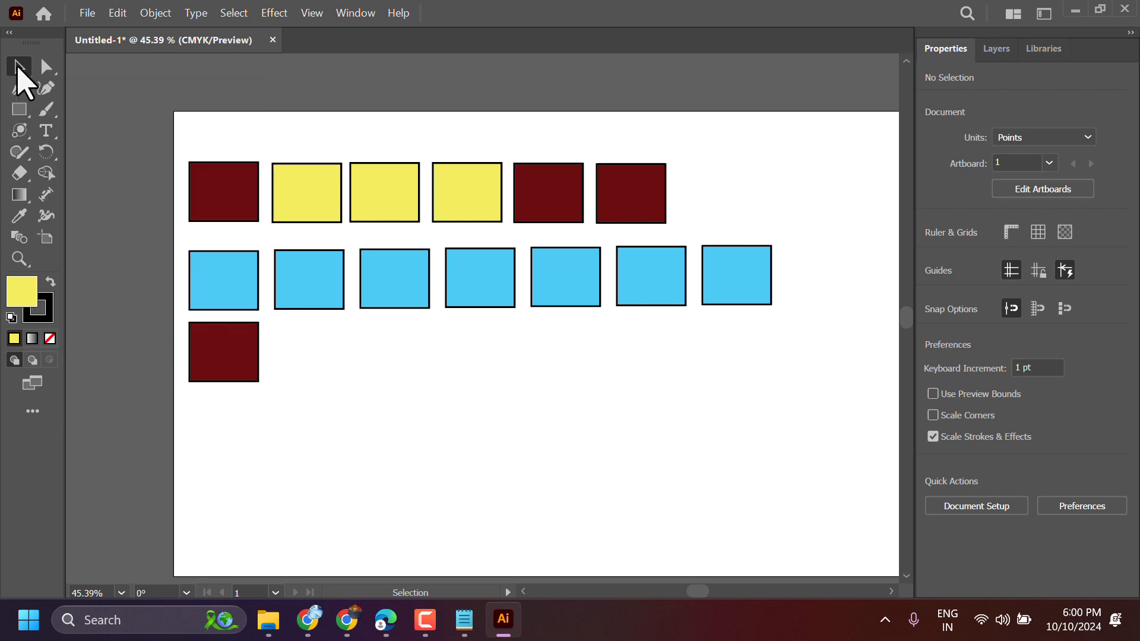
Change the fill colour of the first dark red rectangle in the upper row to purple 9E159E.
click(217, 175)
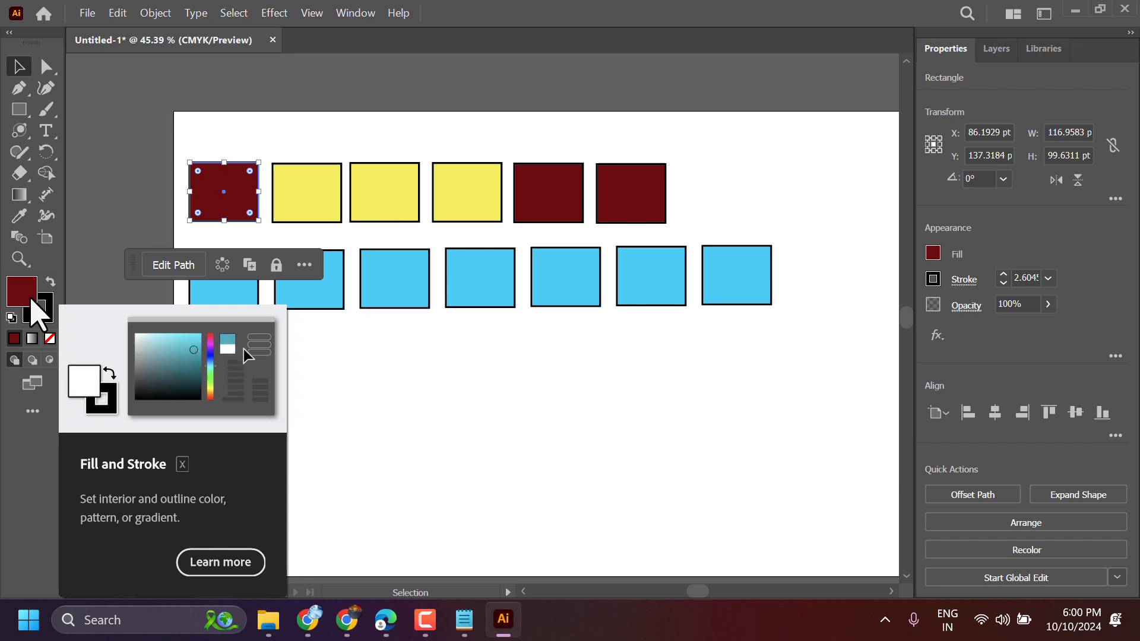
key(ctrl+d)
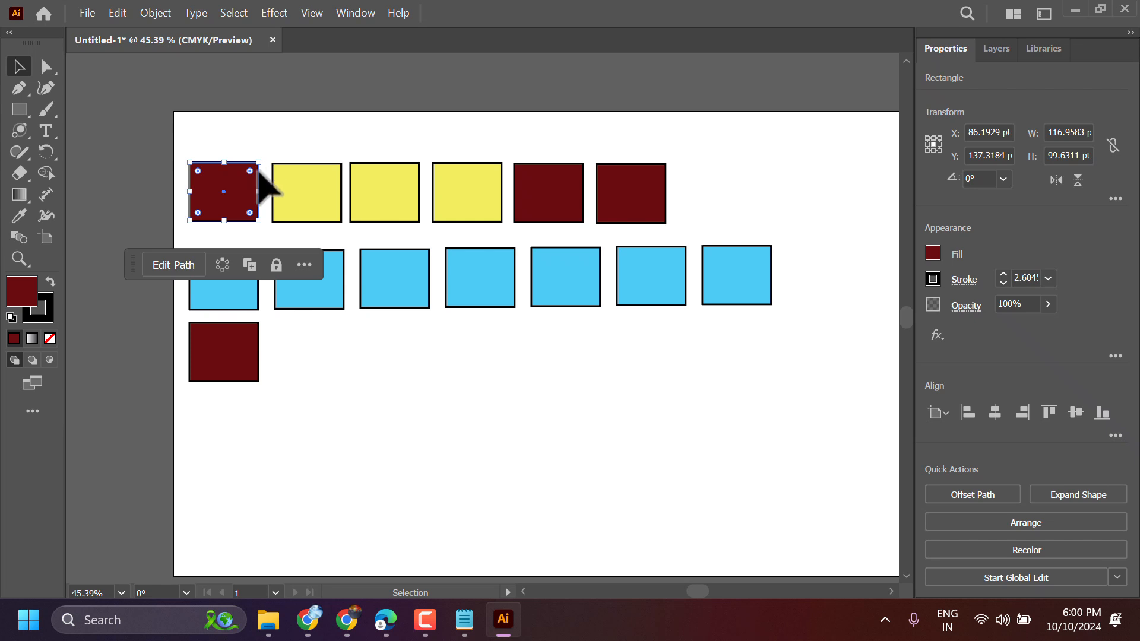
click(19, 259)
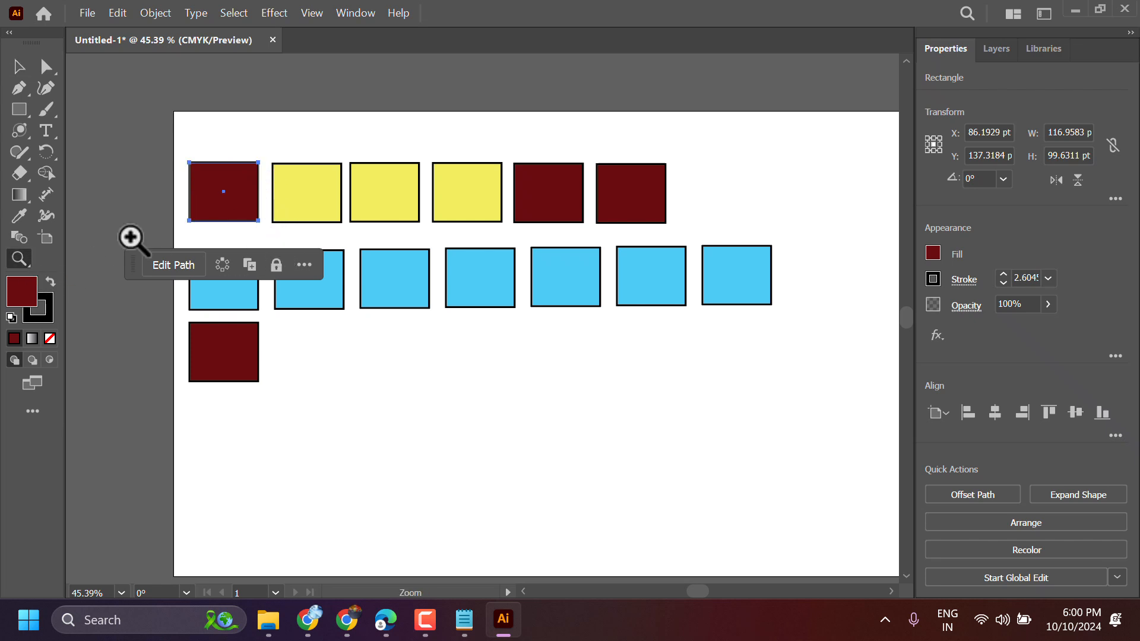
drag(198, 221, 337, 215)
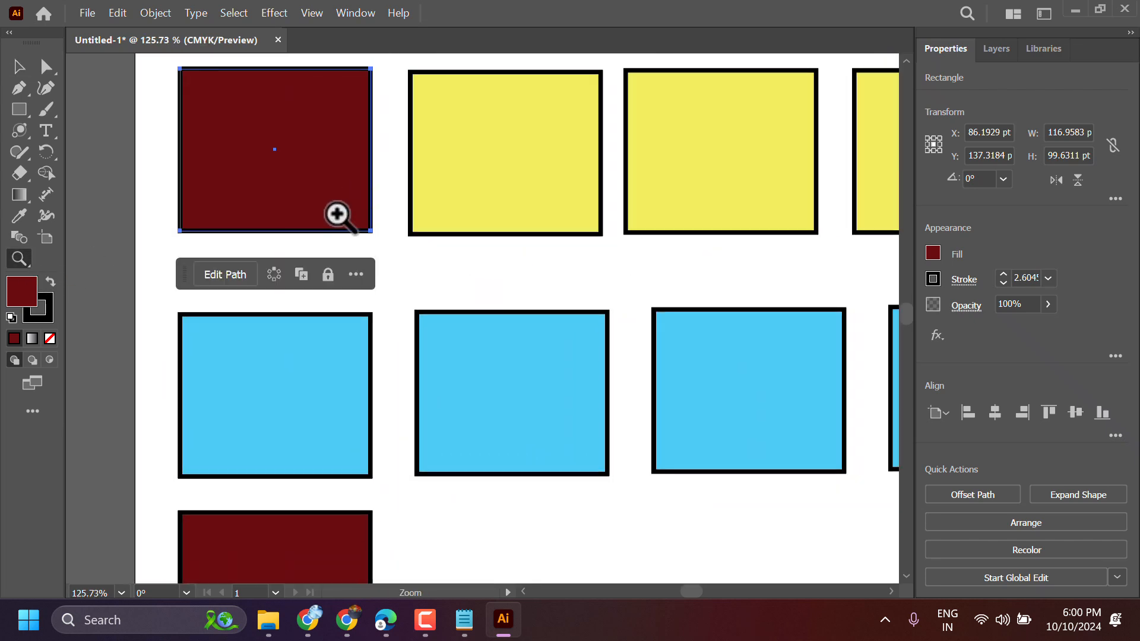
scroll(313, 280, up, 1)
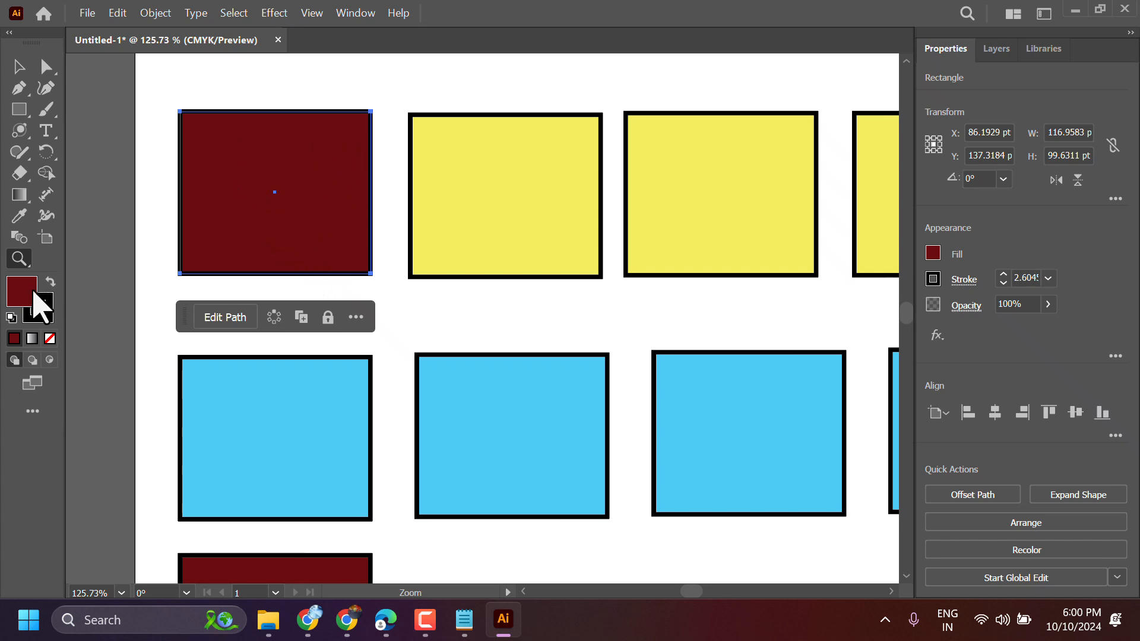
double_click(19, 295)
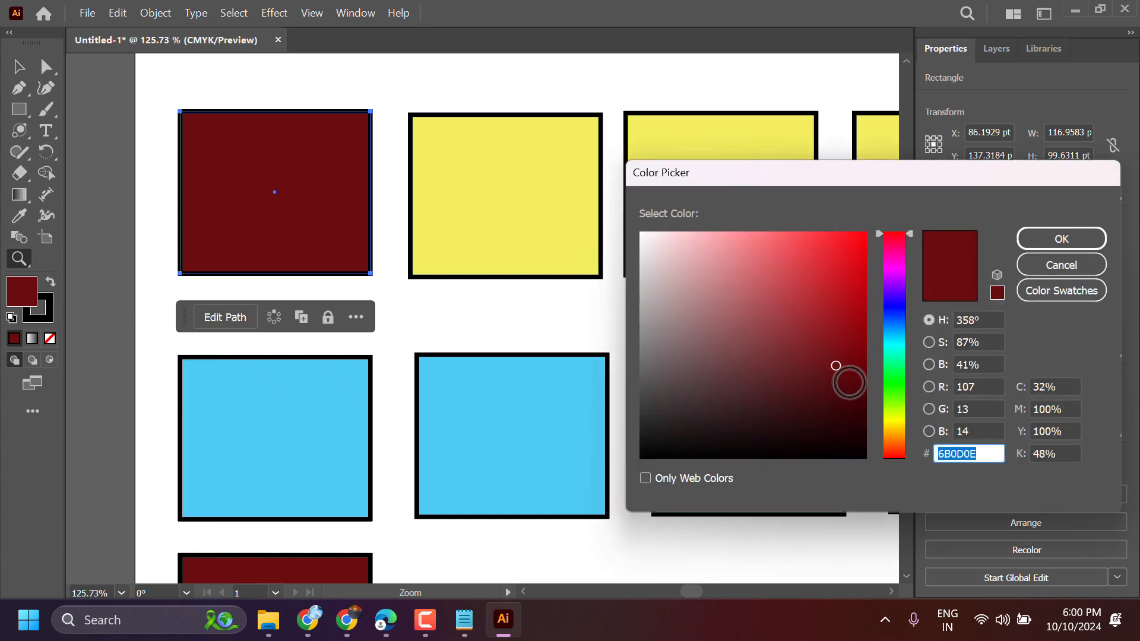
mouse_move(836, 366)
mouse_down()
mouse_move(827, 293)
mouse_move(745, 265)
mouse_move(695, 307)
mouse_move(678, 383)
mouse_move(745, 442)
mouse_move(839, 411)
mouse_move(806, 341)
mouse_move(832, 241)
mouse_move(857, 287)
mouse_move(760, 323)
mouse_move(781, 350)
mouse_move(810, 313)
mouse_move(847, 356)
mouse_move(850, 419)
mouse_move(832, 272)
mouse_up()
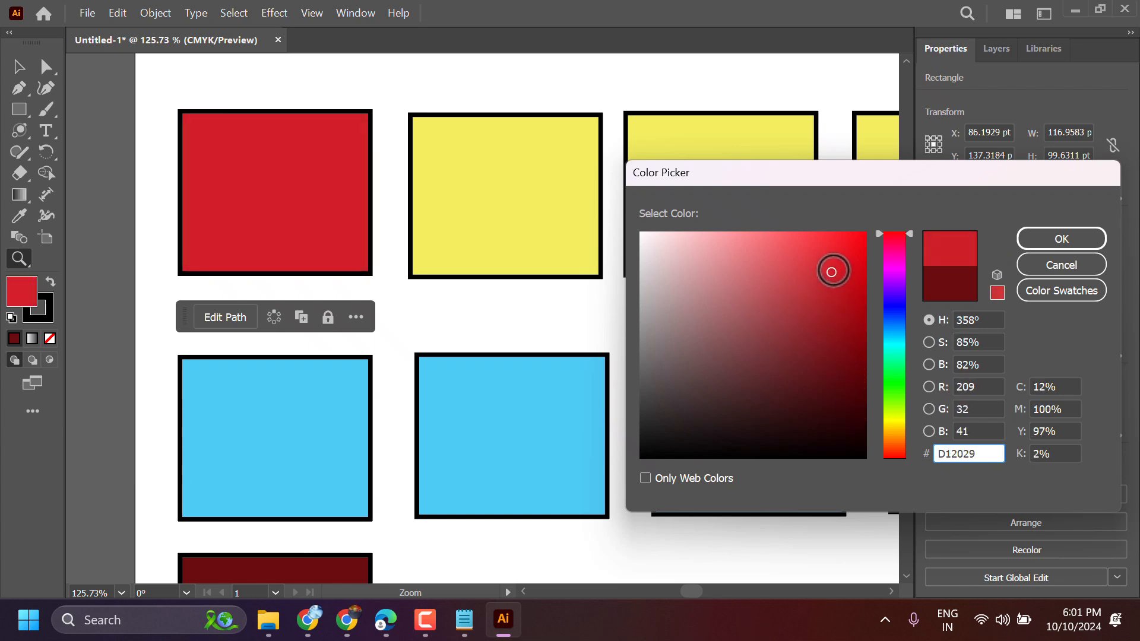
click(895, 301)
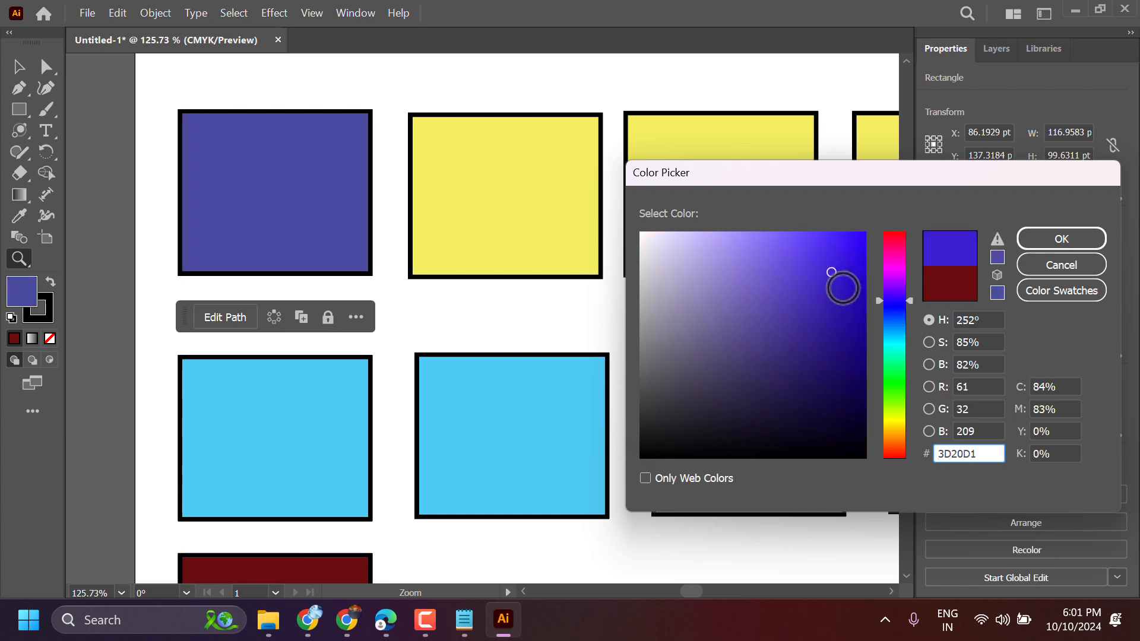
mouse_move(839, 285)
mouse_down()
mouse_move(822, 273)
mouse_move(841, 310)
mouse_move(824, 234)
mouse_move(835, 408)
mouse_move(771, 351)
mouse_move(822, 279)
mouse_move(814, 259)
mouse_move(847, 238)
mouse_up()
click(895, 378)
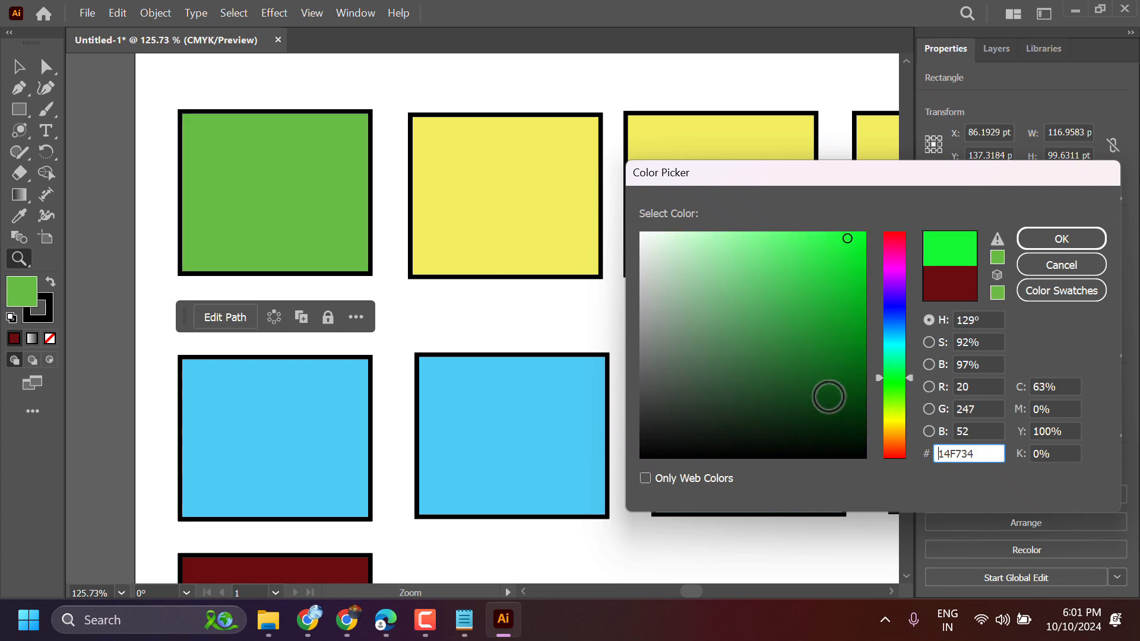
mouse_move(827, 395)
mouse_down()
mouse_move(835, 420)
mouse_move(836, 317)
mouse_up()
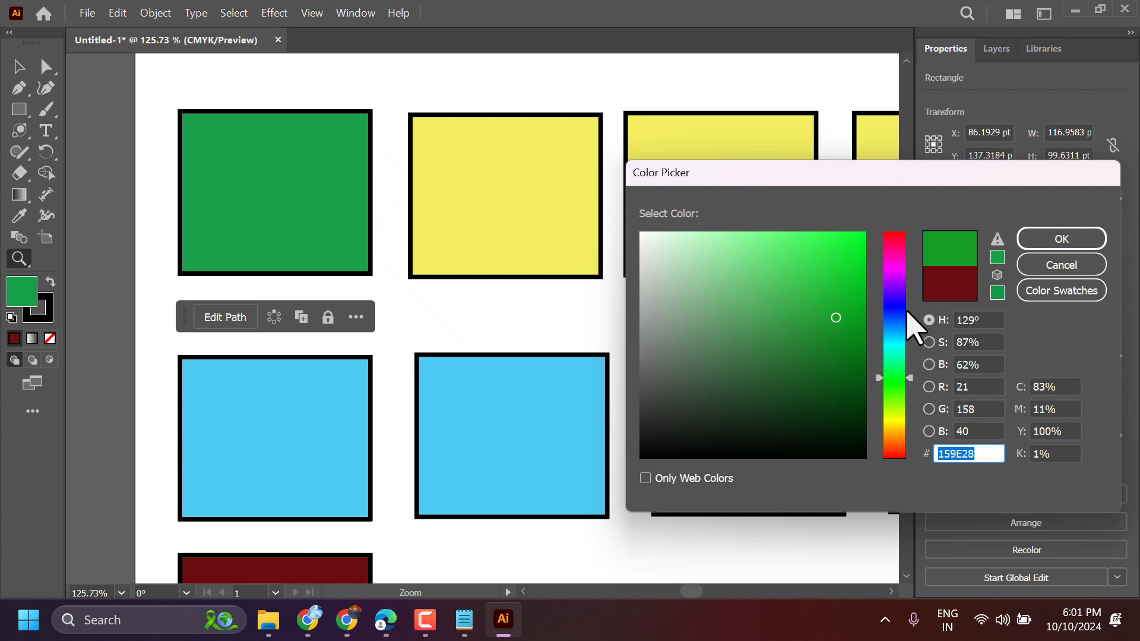
mouse_move(895, 315)
mouse_down()
mouse_move(892, 306)
mouse_move(893, 335)
mouse_up()
drag(892, 376, 895, 269)
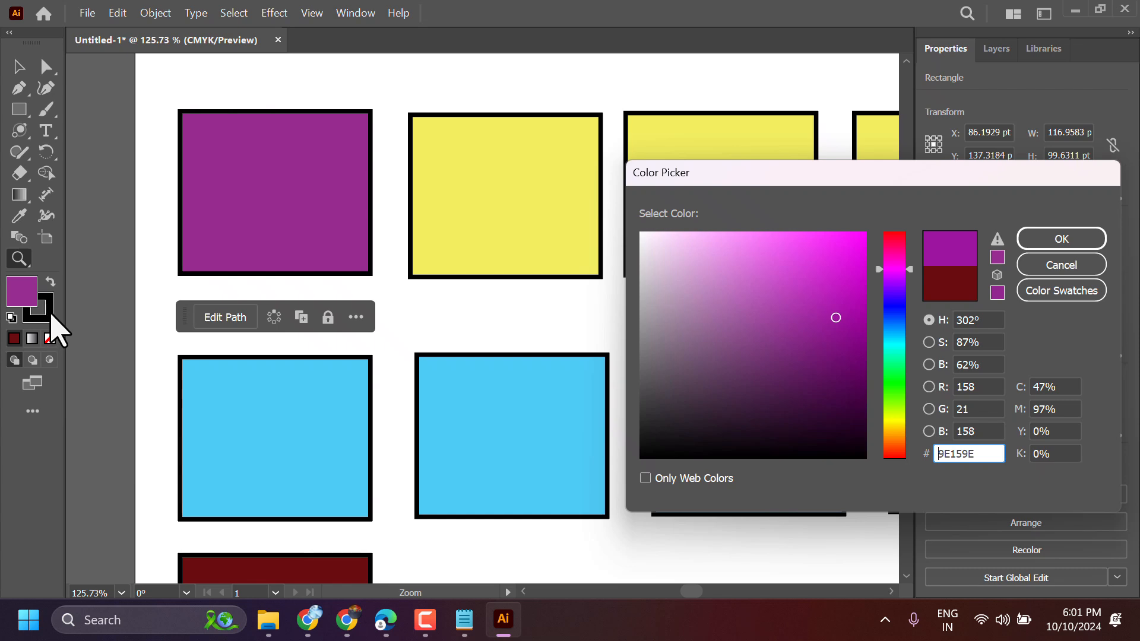
click(1063, 240)
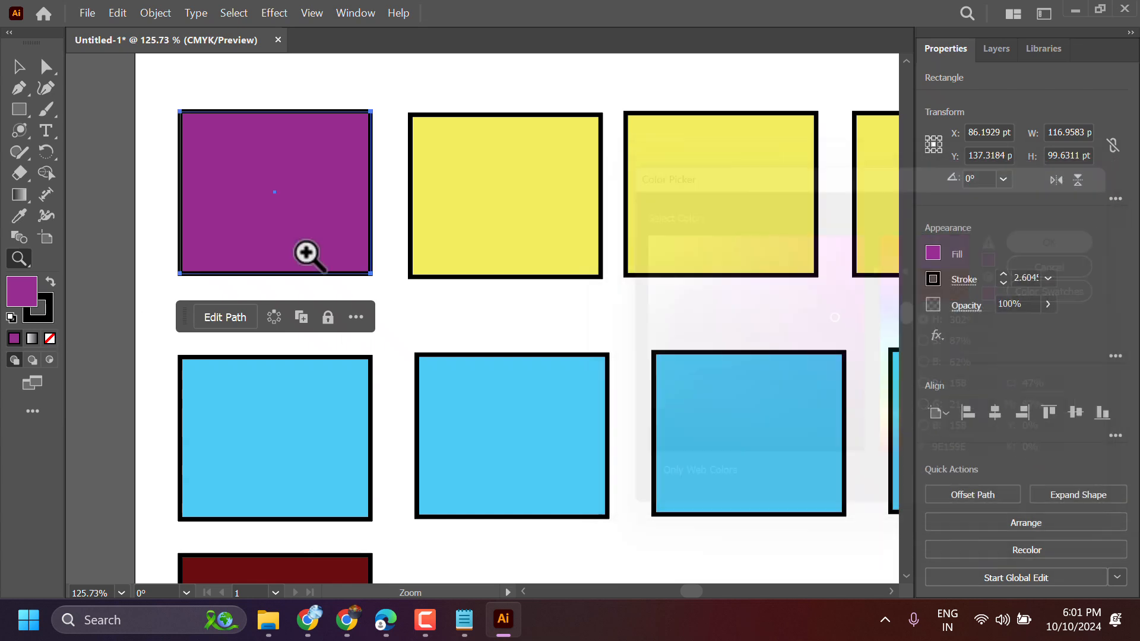
double_click(49, 320)
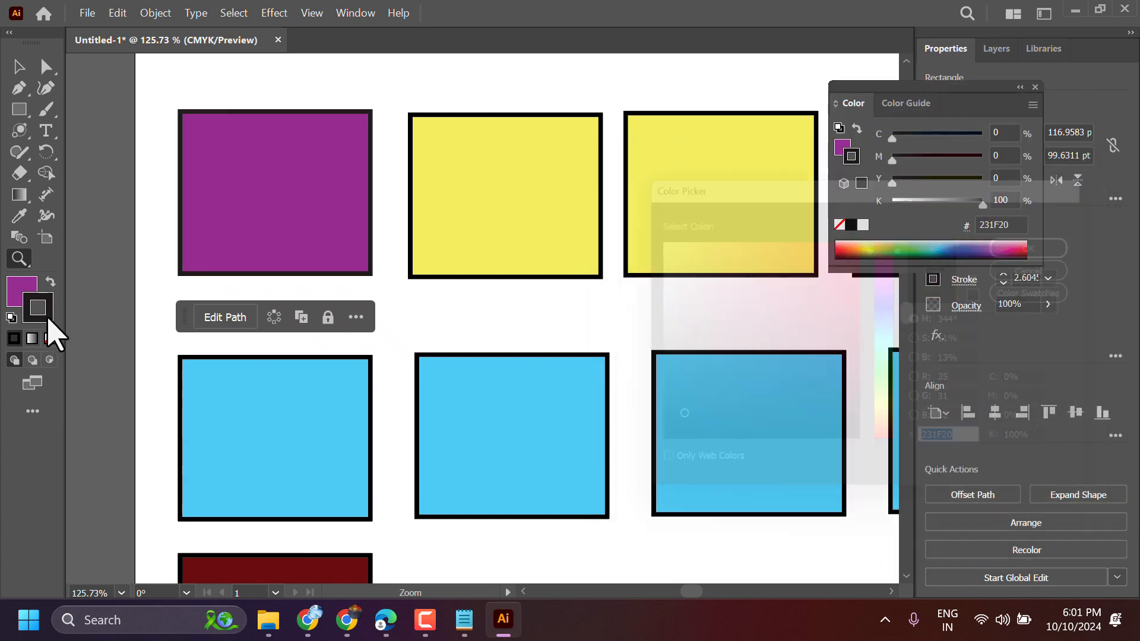
mouse_move(862, 249)
mouse_down()
mouse_move(858, 399)
mouse_move(786, 408)
mouse_move(819, 279)
mouse_move(817, 234)
mouse_move(776, 234)
mouse_move(855, 244)
mouse_move(634, 235)
mouse_move(717, 228)
mouse_move(811, 242)
mouse_move(849, 318)
mouse_move(855, 234)
mouse_up()
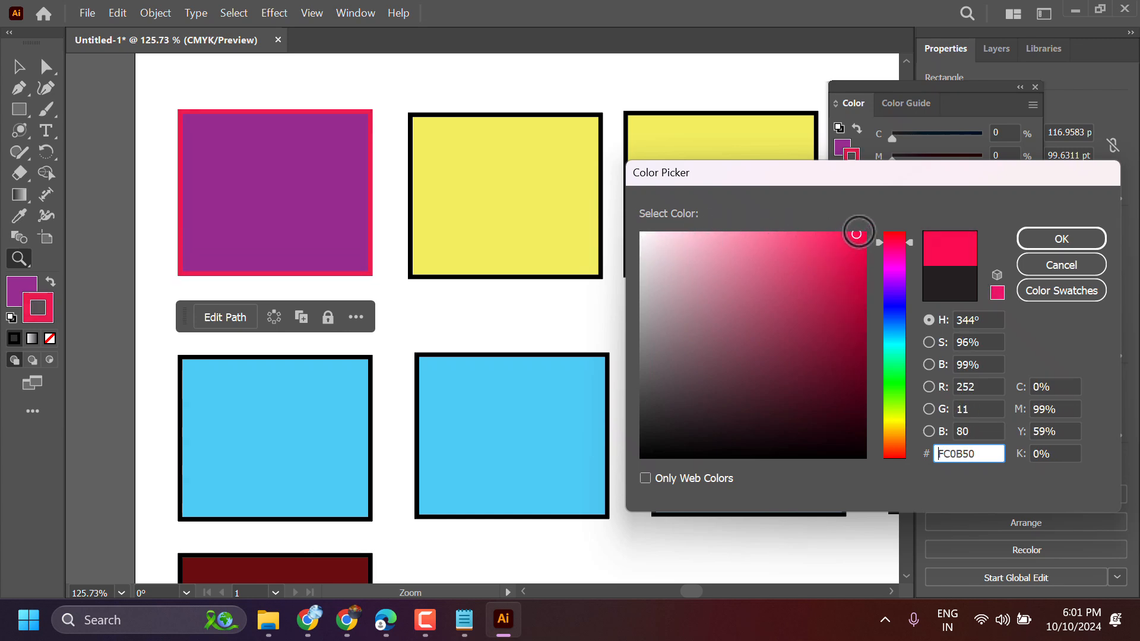
click(1054, 265)
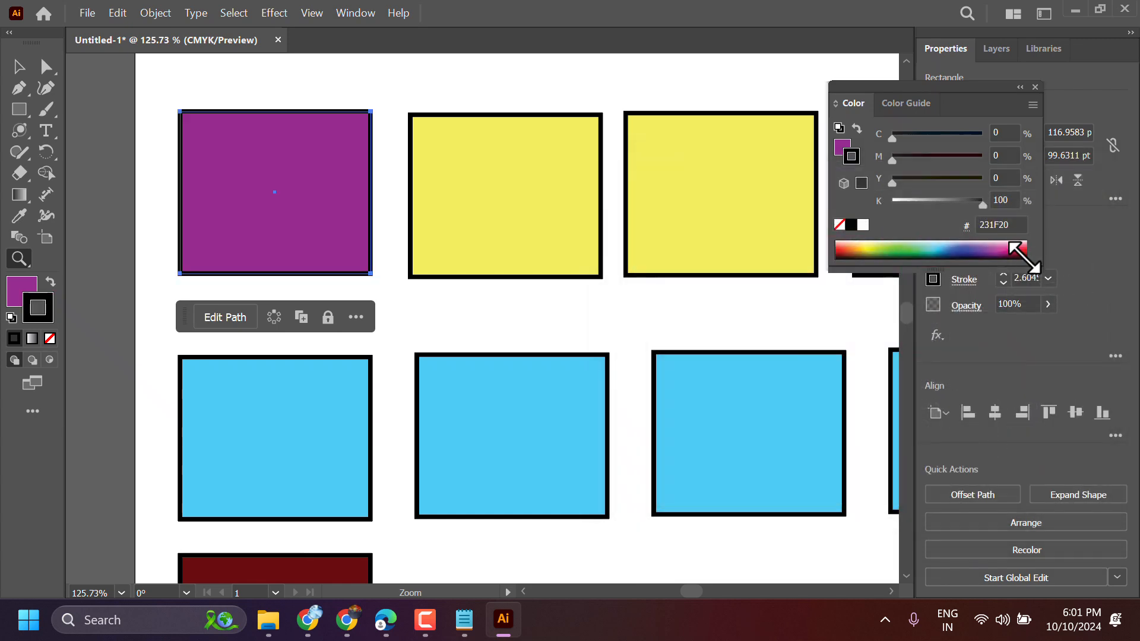
Apply a gradient to the purple rectangle's stroke and choose the Orange, Yellow preset.
click(32, 339)
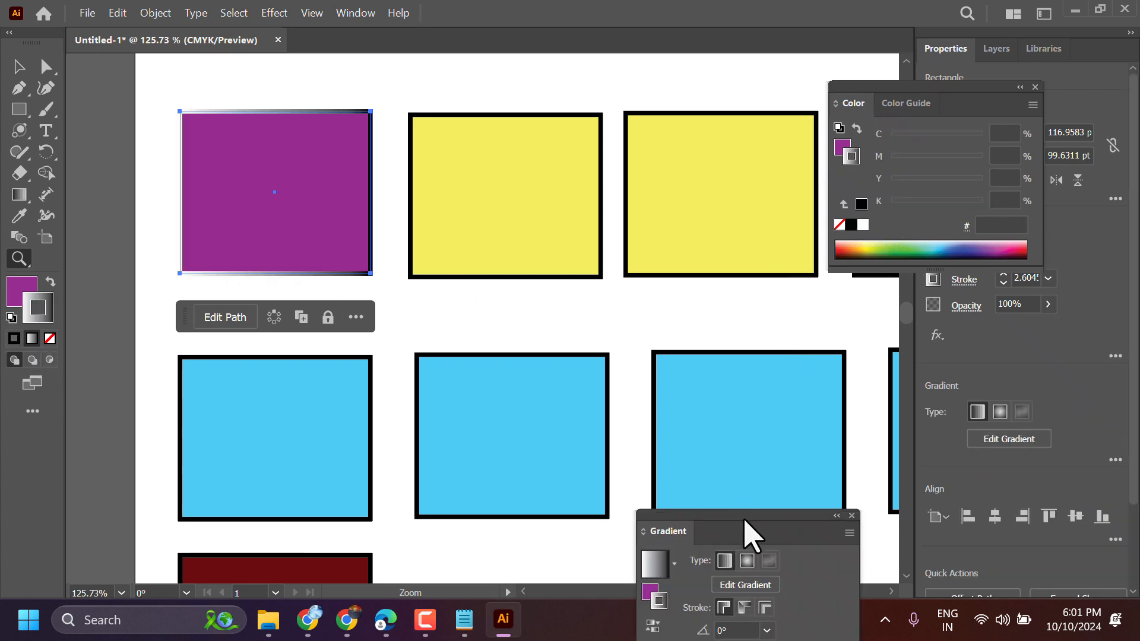
drag(750, 530, 756, 185)
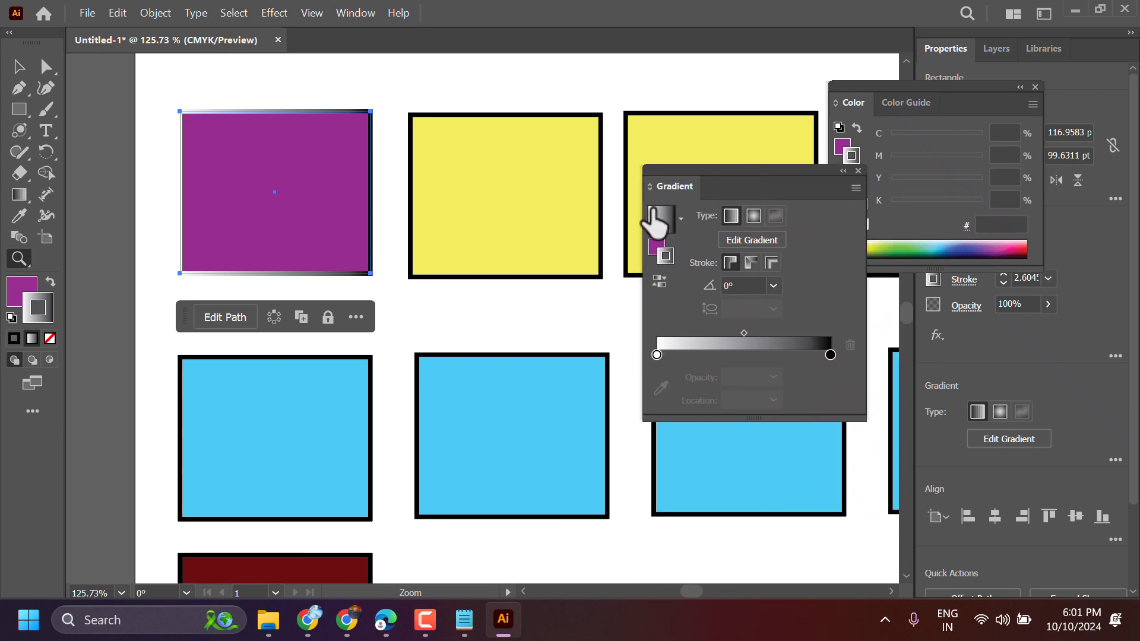
click(681, 219)
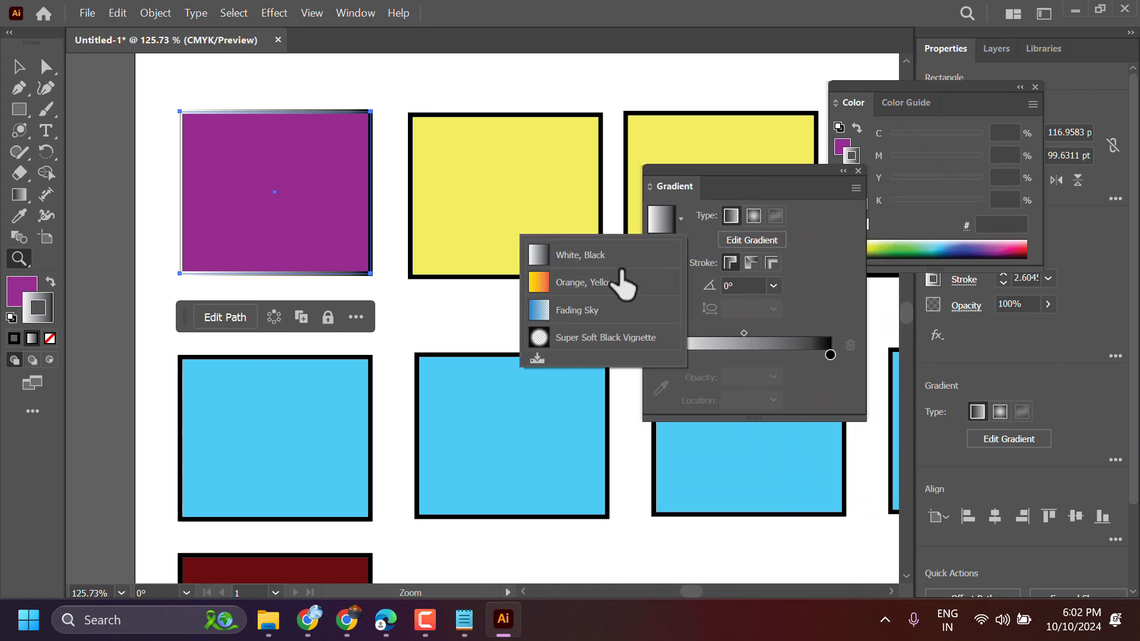
click(580, 274)
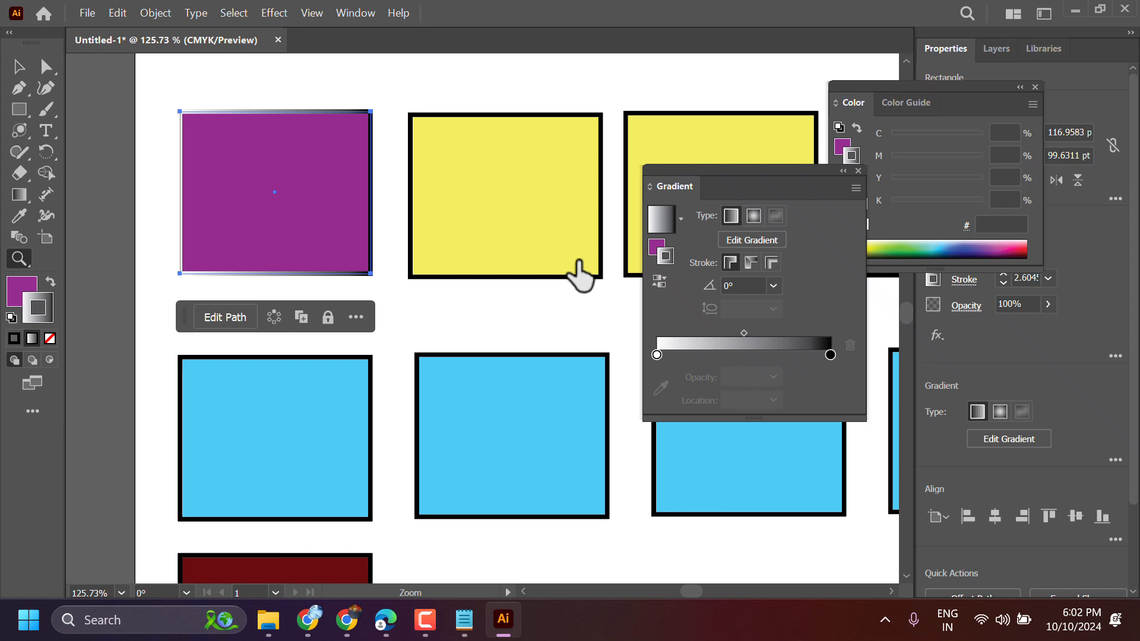
click(681, 219)
click(636, 283)
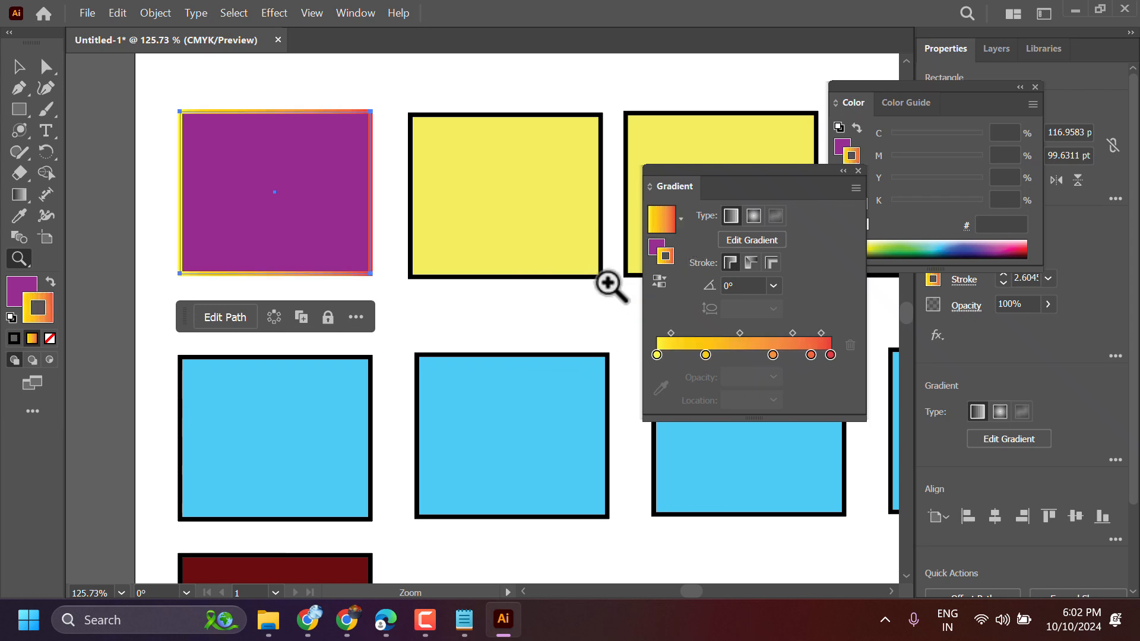
Give the rectangle's fill a gradient, try the White, Black and Fading Sky presets, and settle on Orange, Yellow.
click(16, 290)
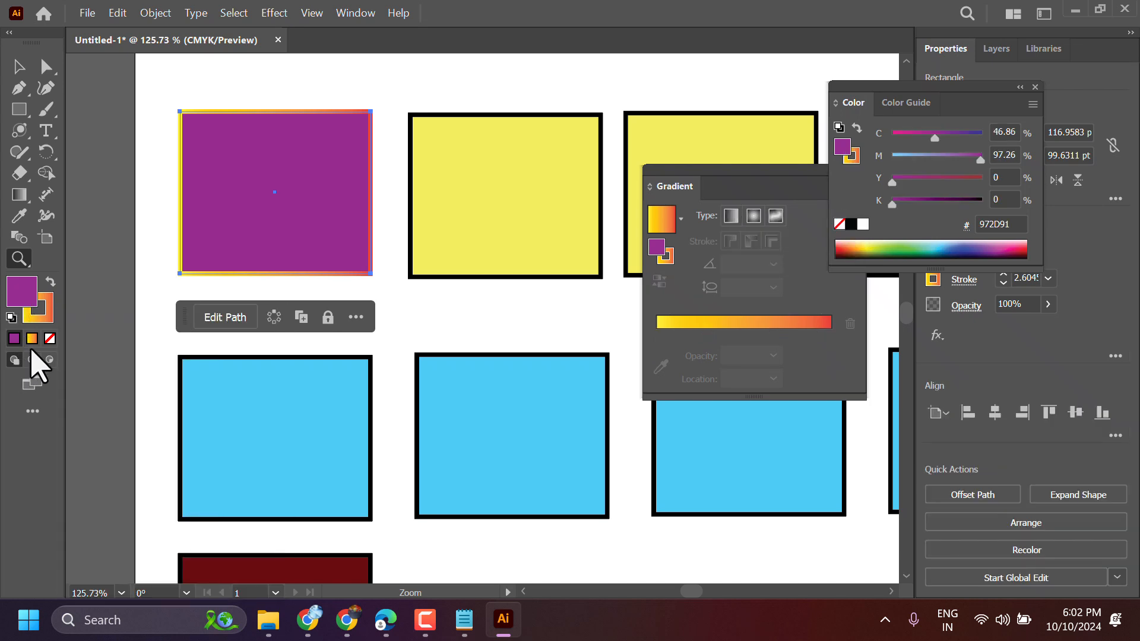
click(31, 340)
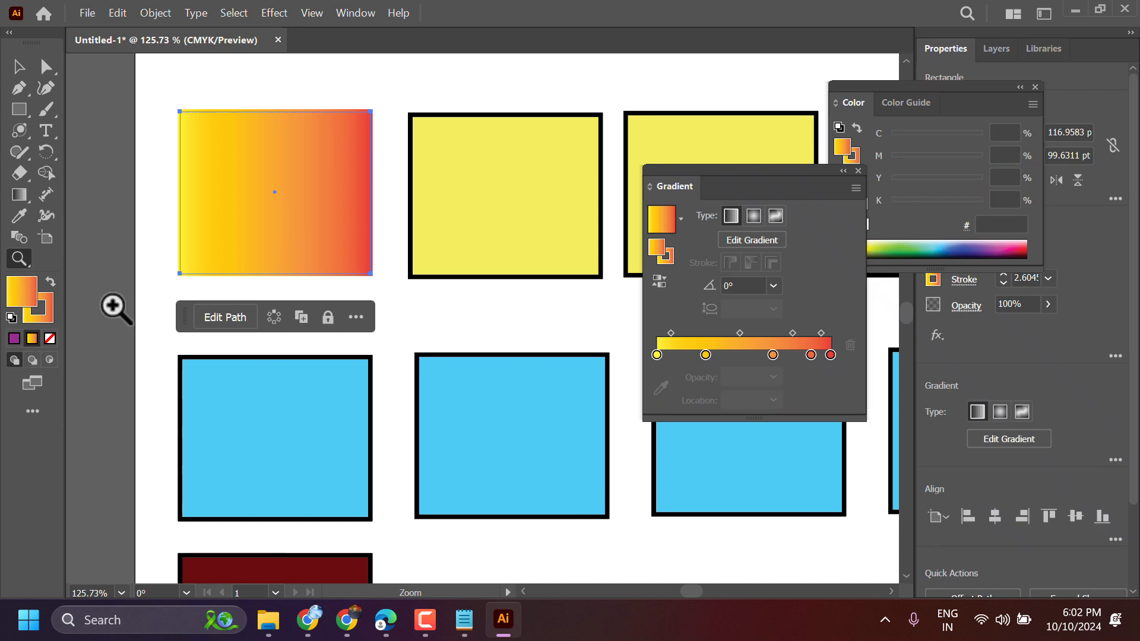
click(681, 219)
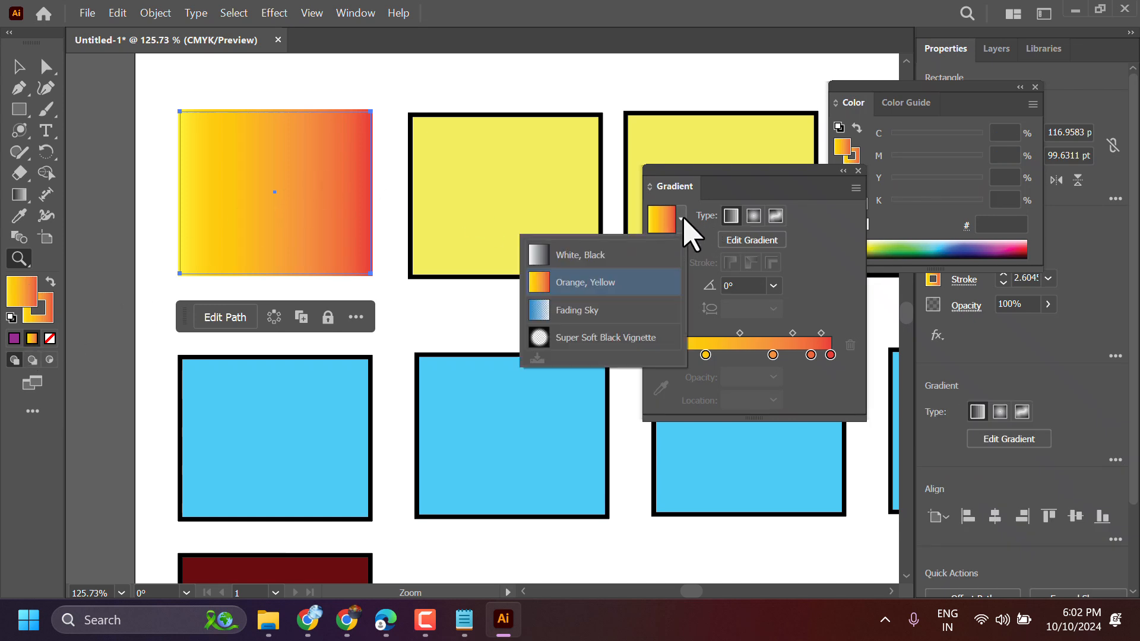
click(614, 262)
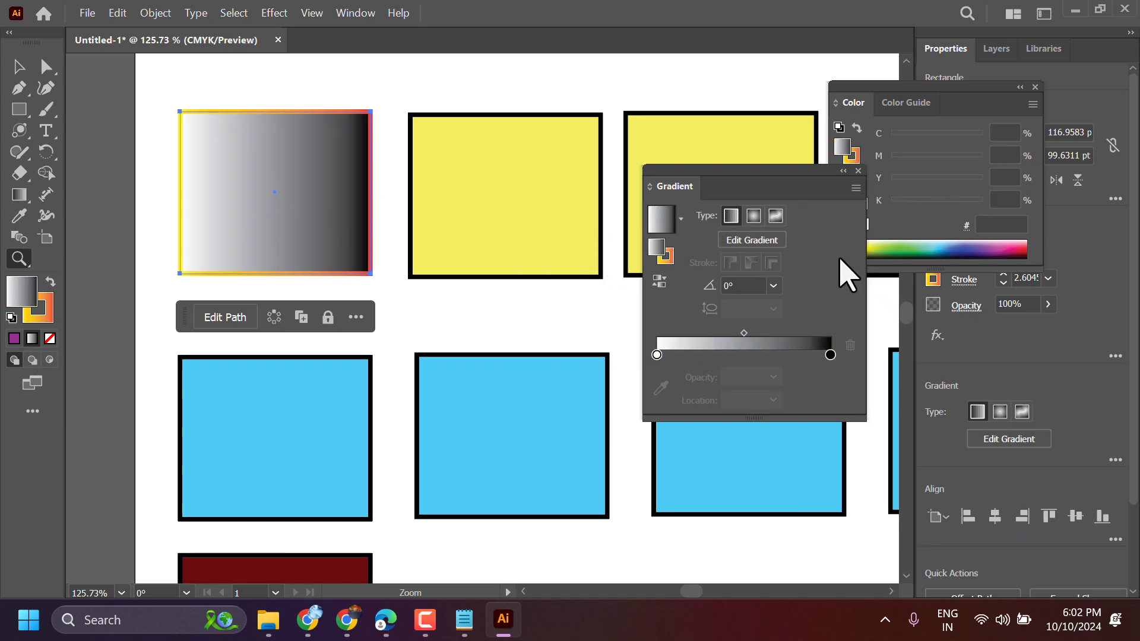
click(681, 220)
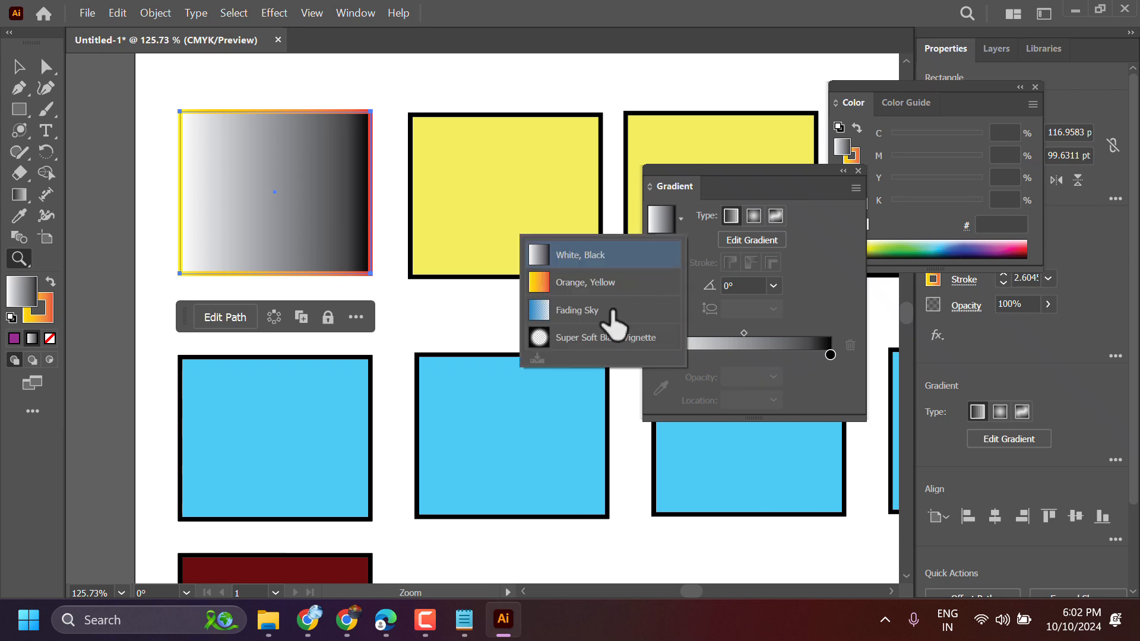
click(607, 306)
click(681, 219)
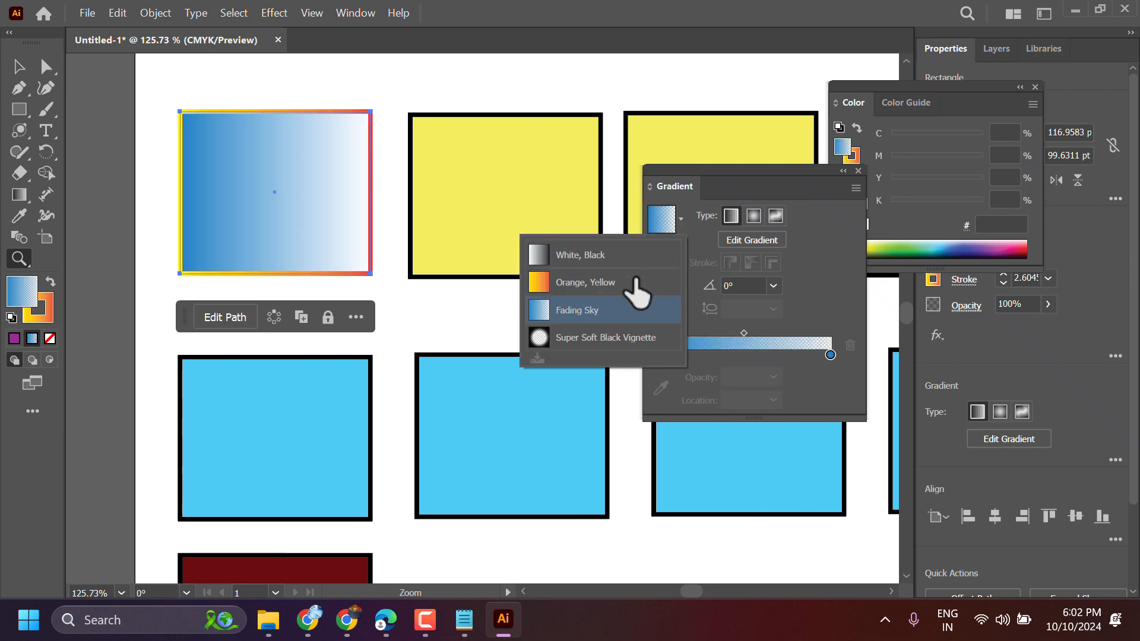
click(628, 285)
Try the freeform gradient type on the rectangle's fill and settle on the radial type.
click(753, 216)
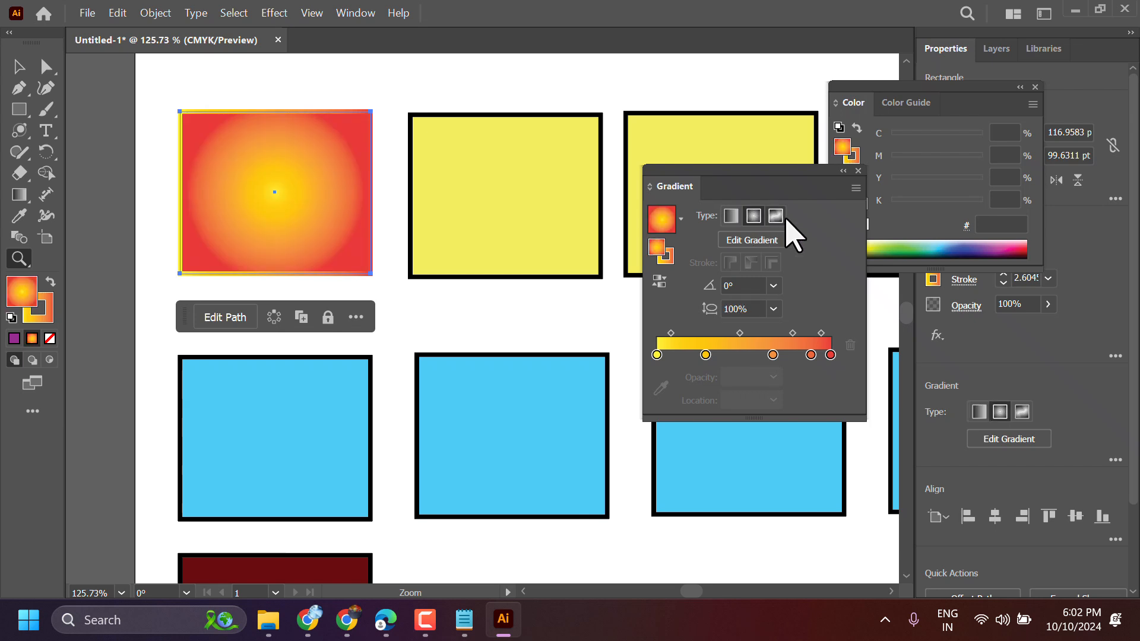
click(776, 216)
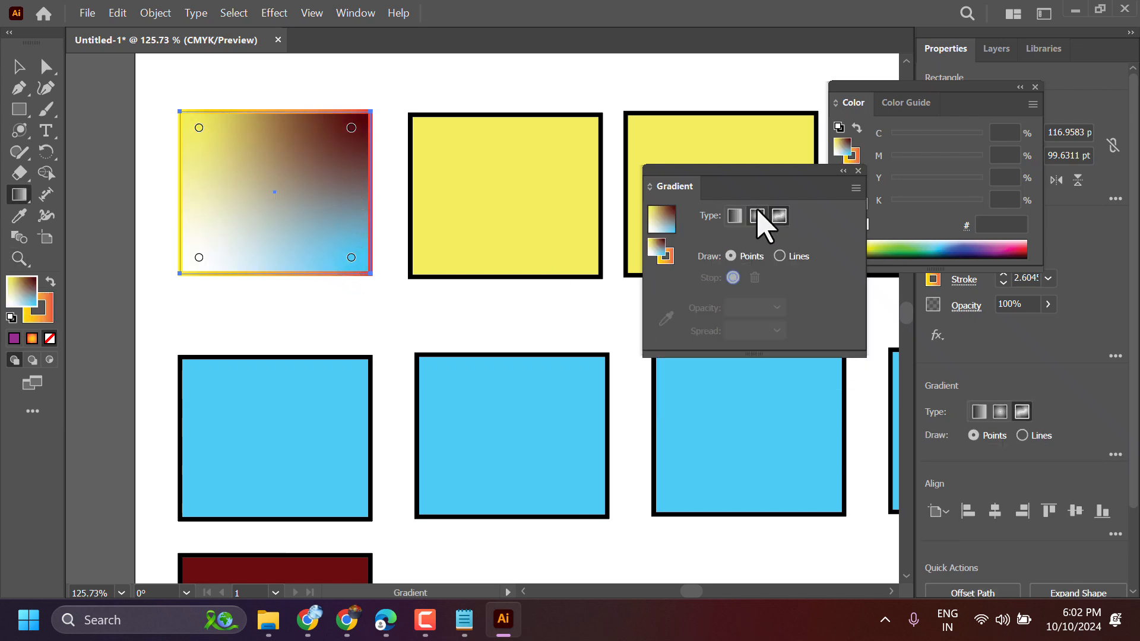
click(757, 215)
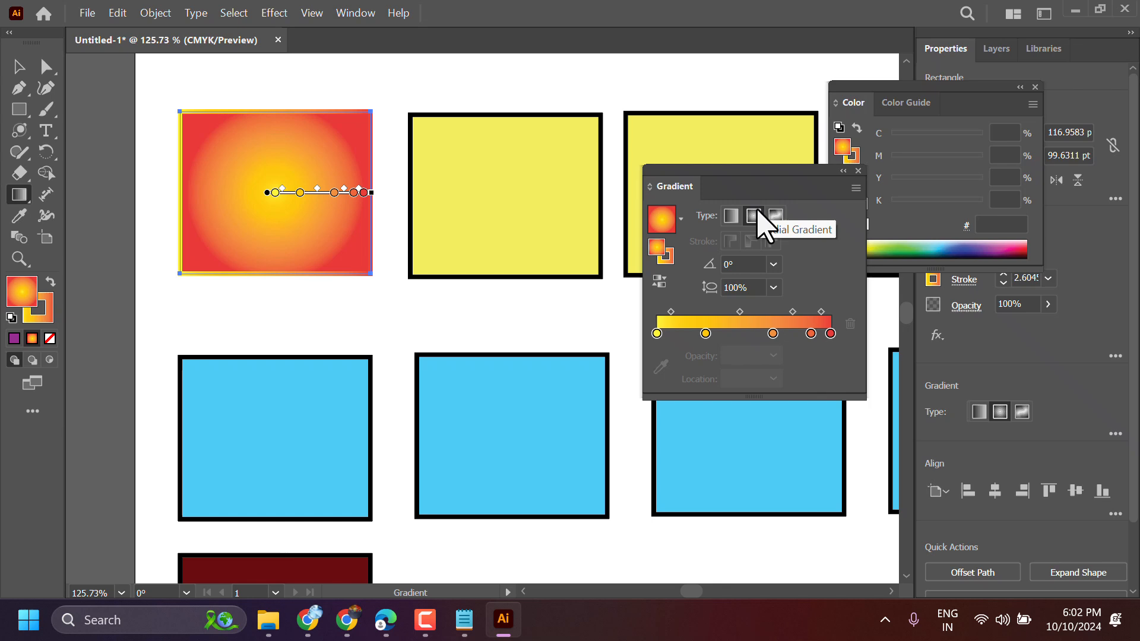
Recolour the radial gradient's second colour stop to light blue 5BCAEB and its third stop to green 5ABA47.
double_click(705, 334)
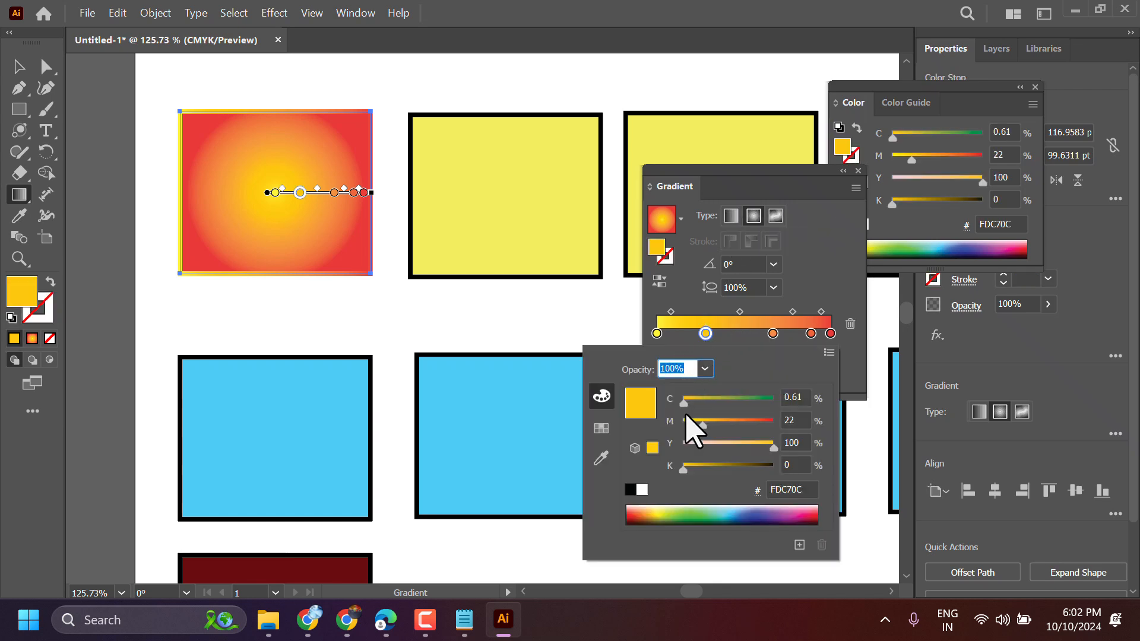
click(732, 522)
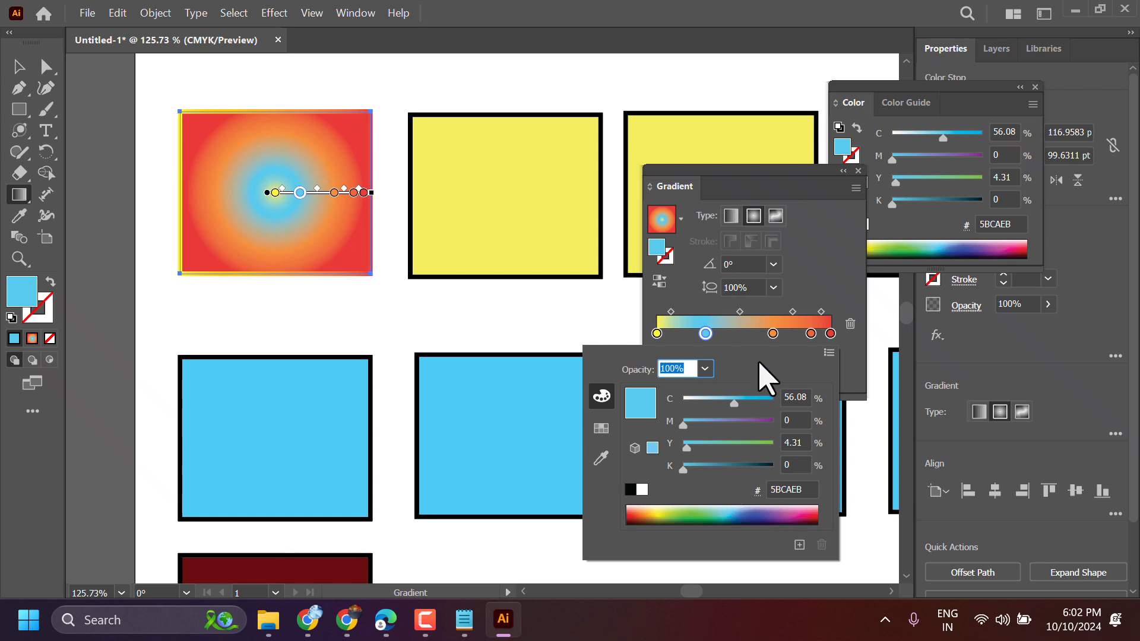
click(773, 334)
double_click(773, 334)
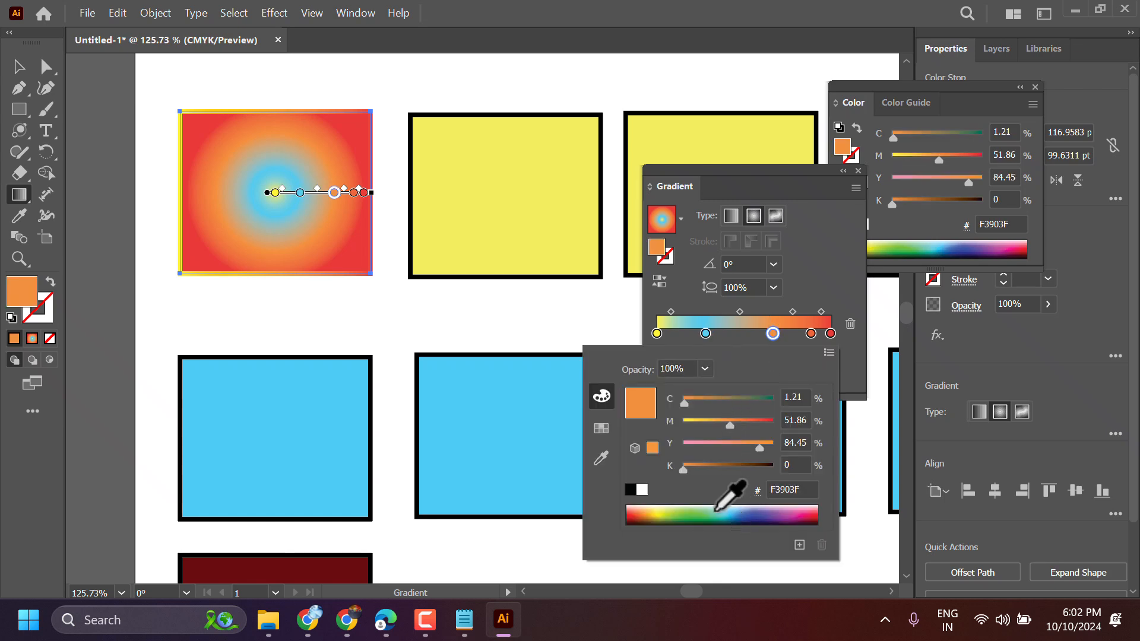
click(690, 515)
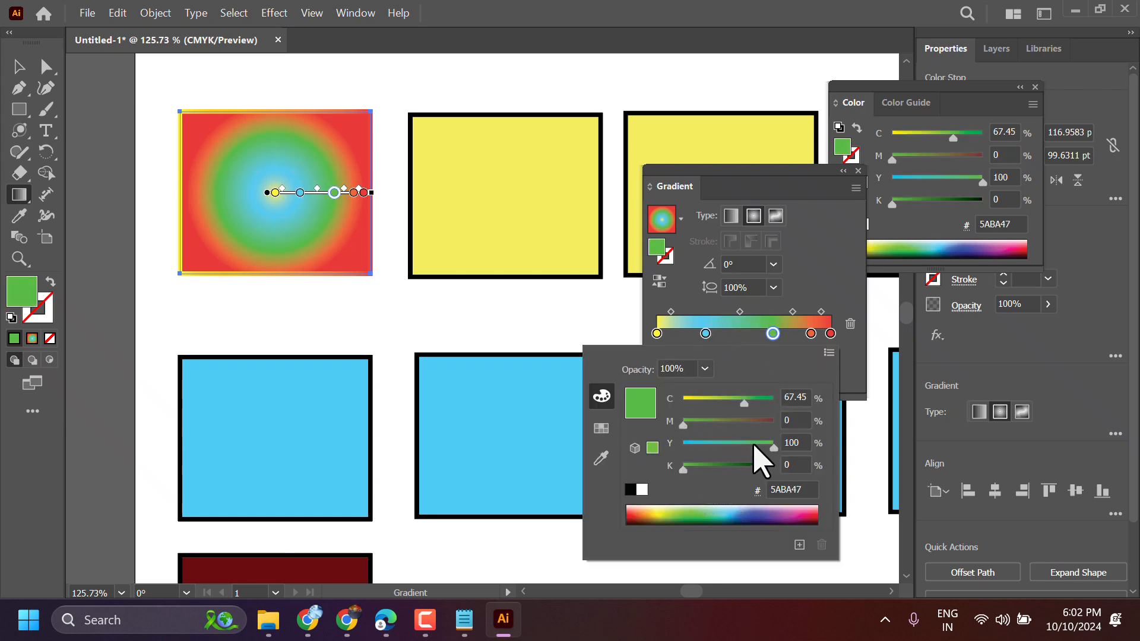
Recolour the radial gradient's fourth colour stop to blue 404DA1 and its last stop to red ED1E29.
click(810, 334)
double_click(810, 334)
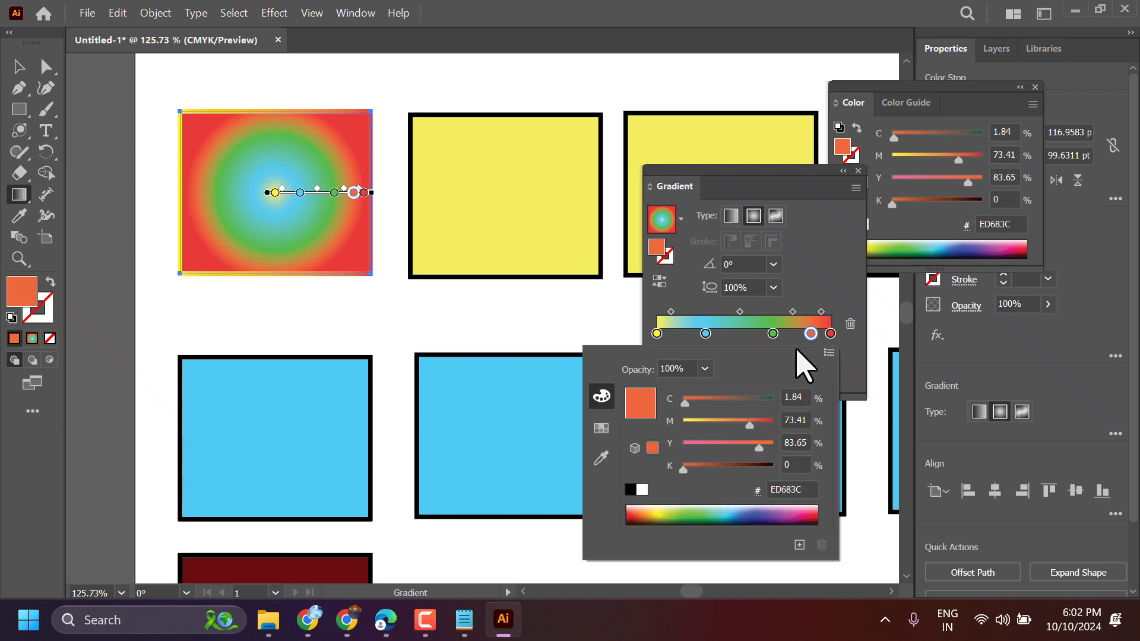
click(764, 512)
click(831, 333)
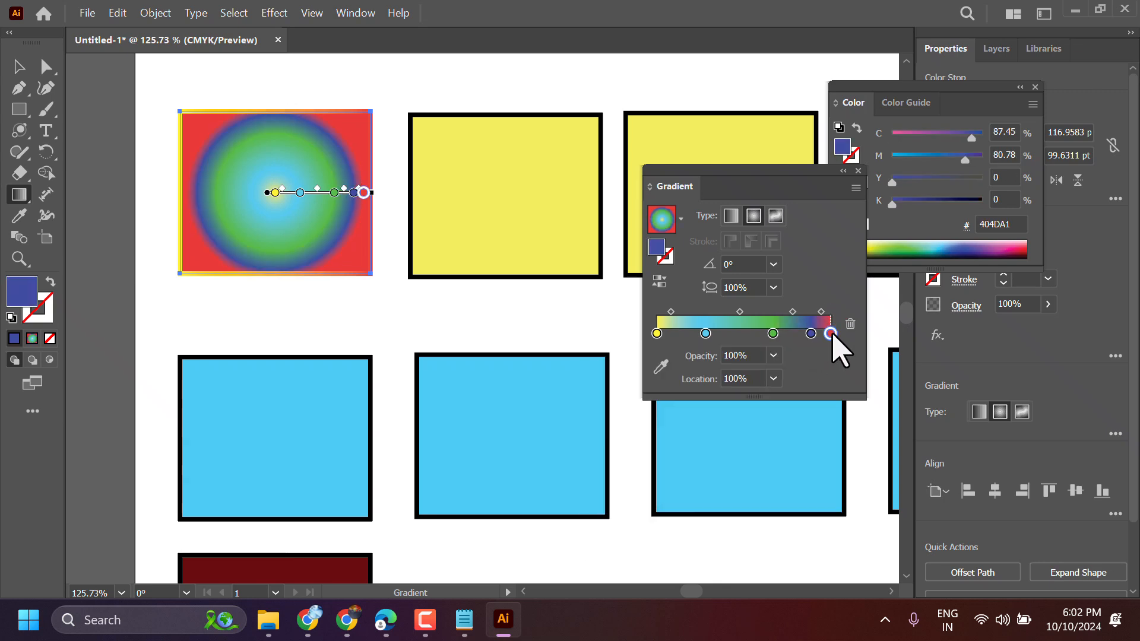
double_click(831, 334)
click(814, 512)
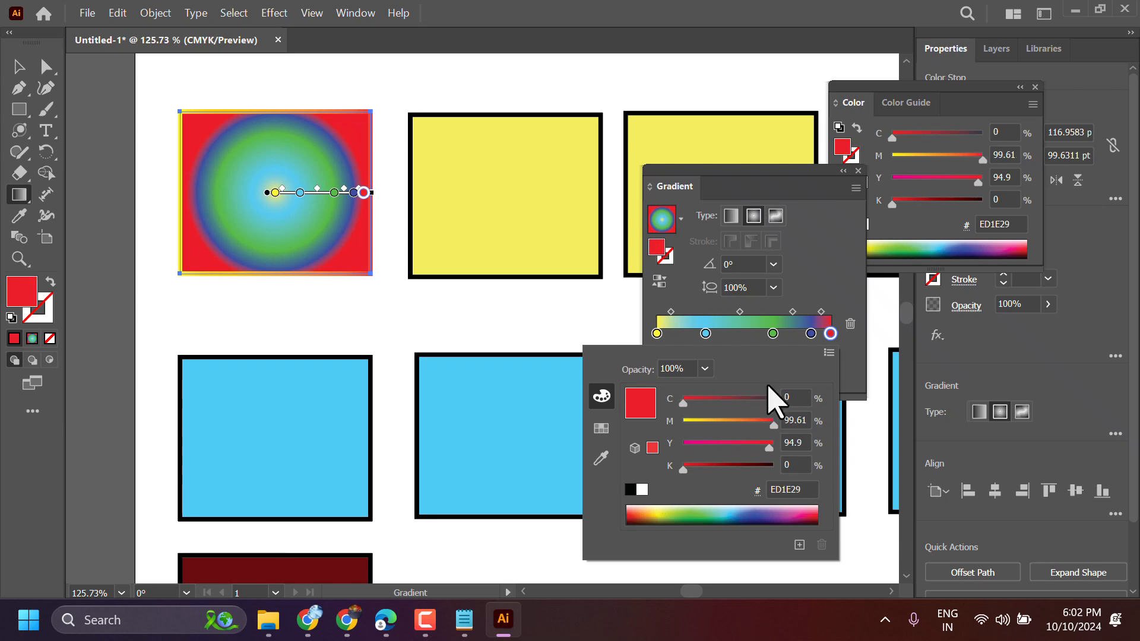
Shift the green and light blue gradient stops towards the yellow stop, light blue at about 20.77%, and add a stop at about 67.25%.
click(707, 335)
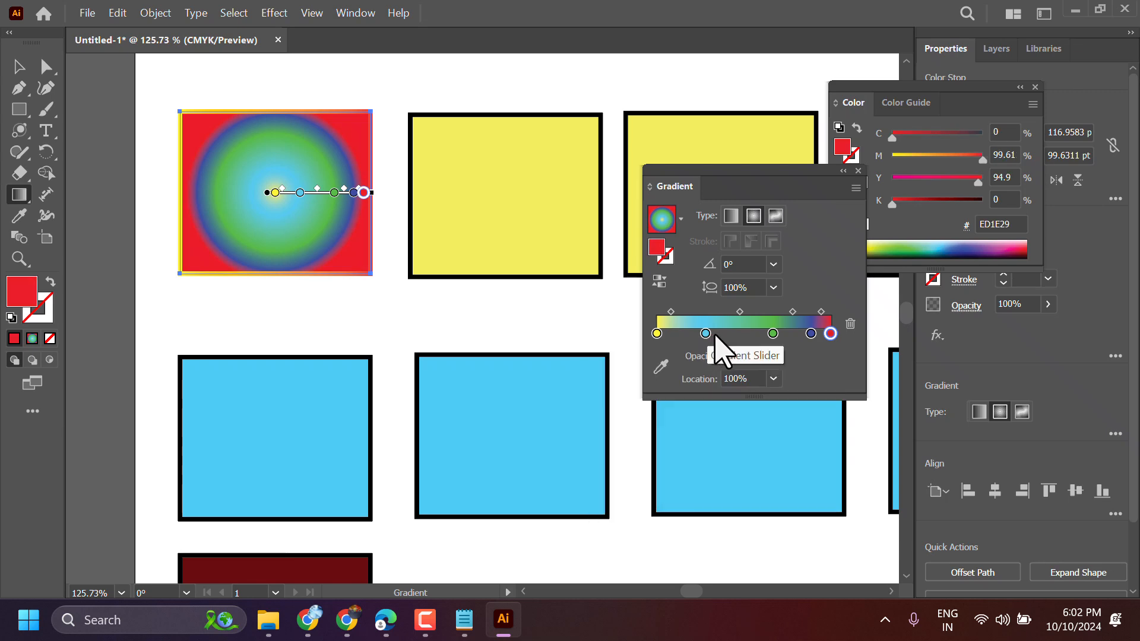
drag(774, 336, 693, 334)
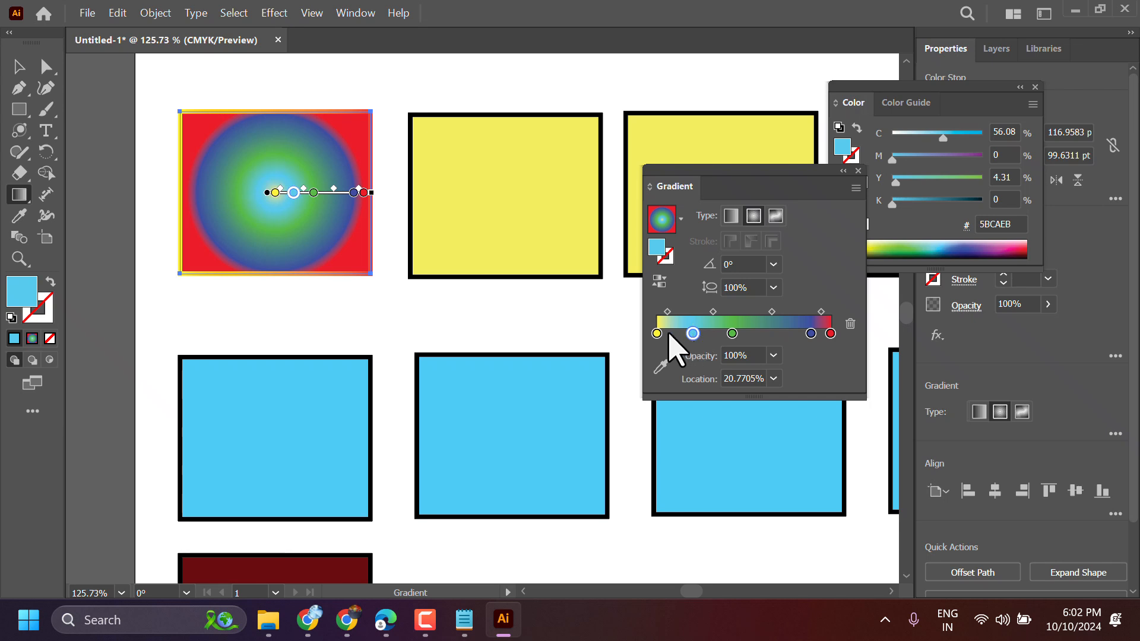
click(661, 334)
click(773, 334)
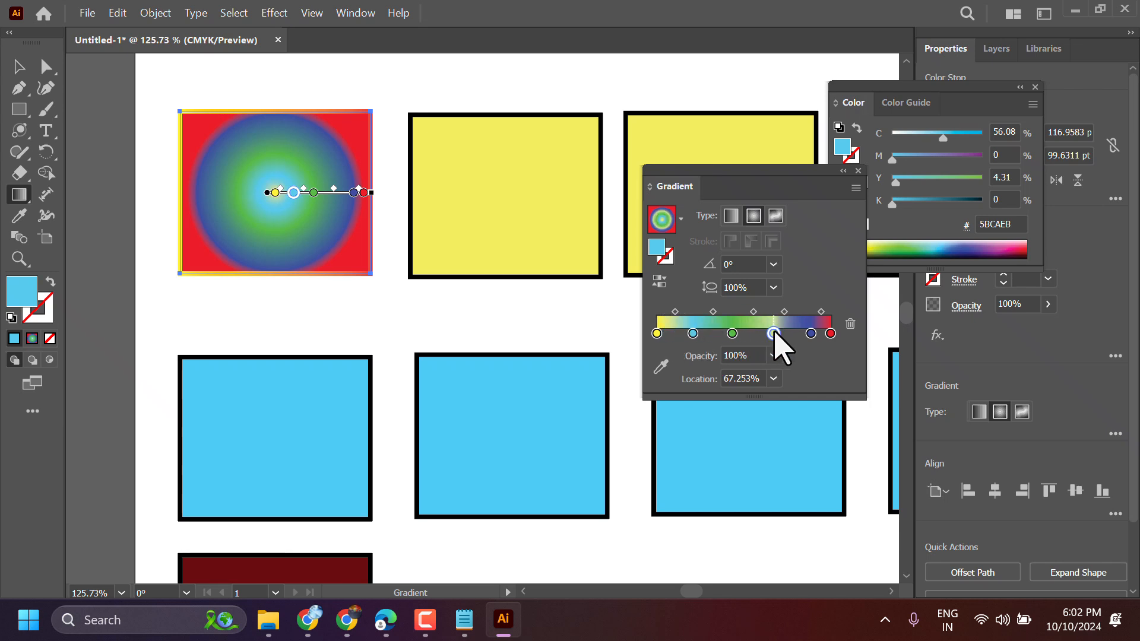
Deselect the gradient rectangle with the Selection tool and close the Gradient panel.
click(20, 71)
click(419, 333)
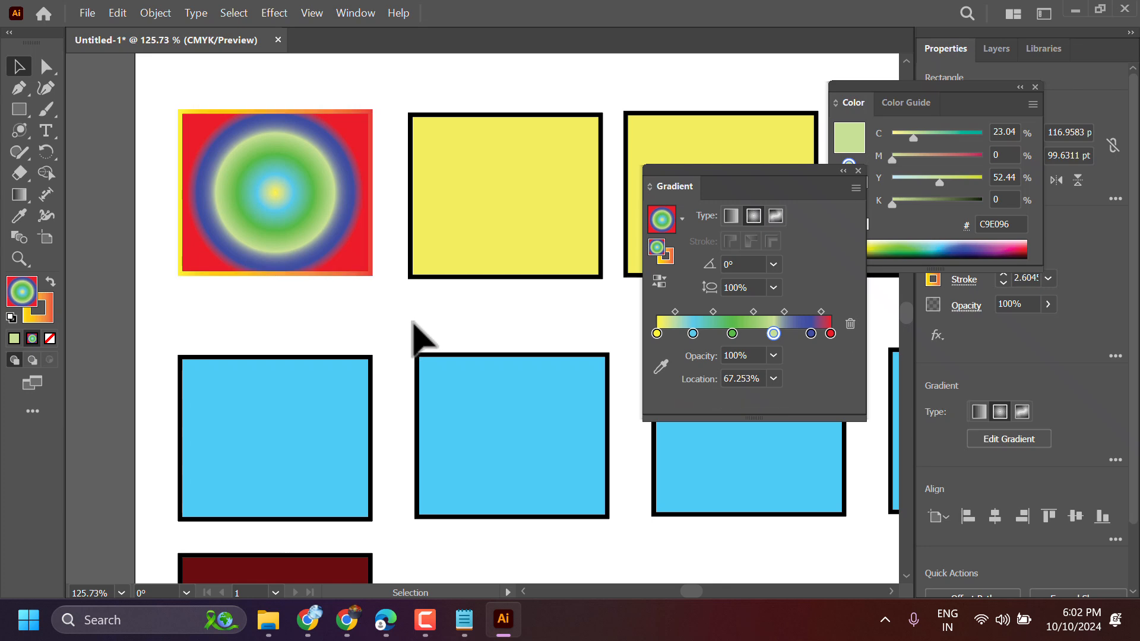
click(858, 170)
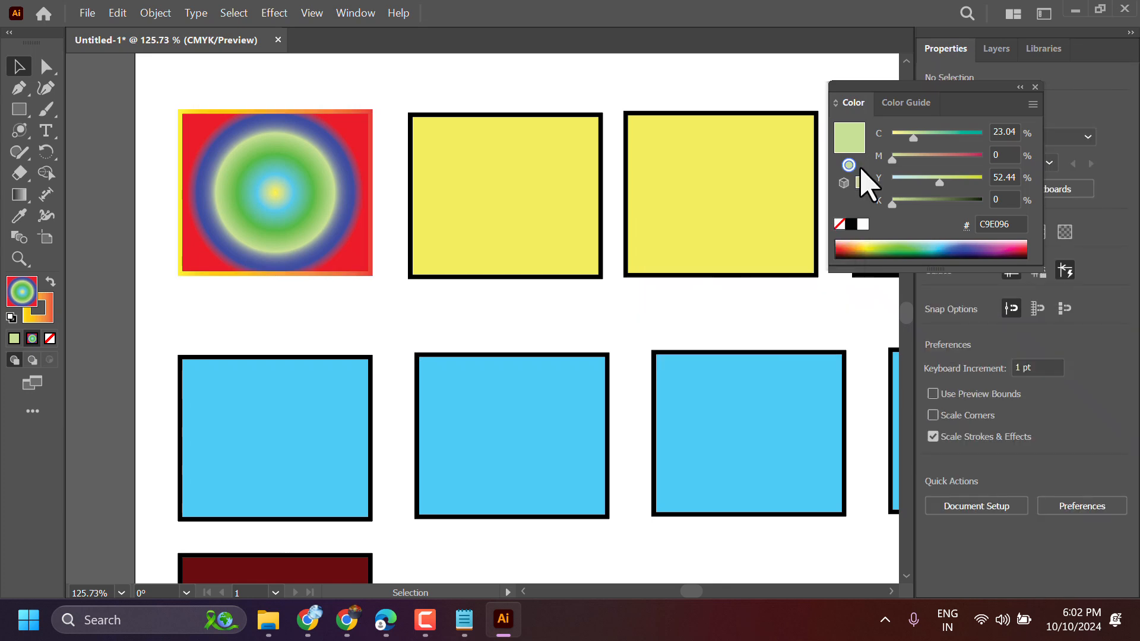
Change the fill of the yellow rectangle beside the gradient one to violet 6B61F2.
click(565, 145)
double_click(24, 300)
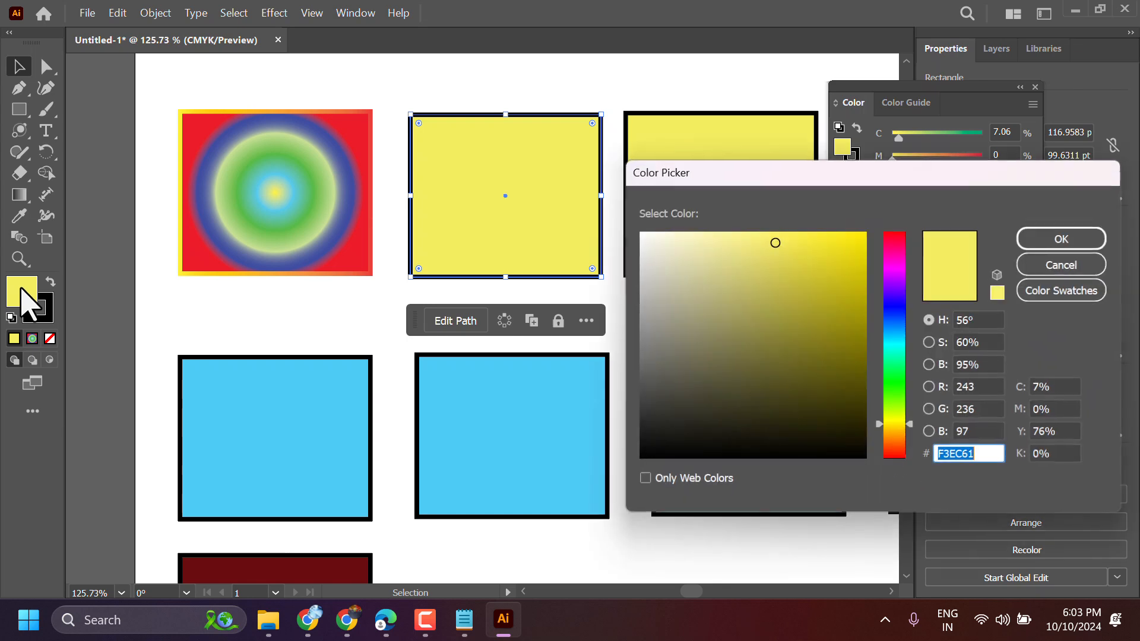
click(897, 304)
click(1094, 245)
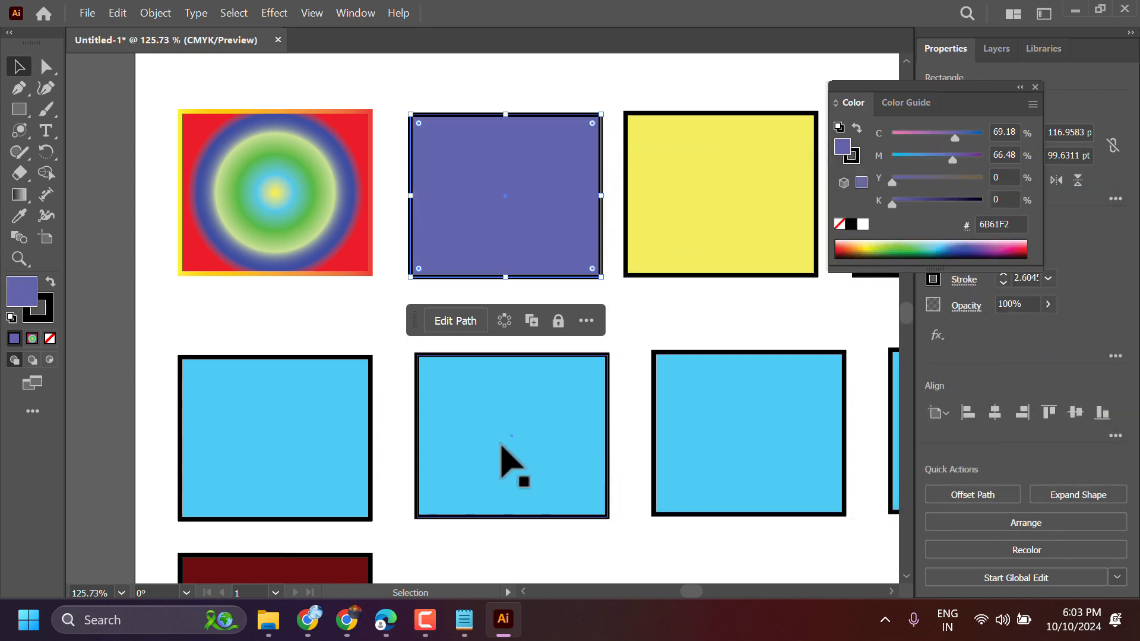
Isolate the second blue rectangle in the middle row for editing.
double_click(476, 438)
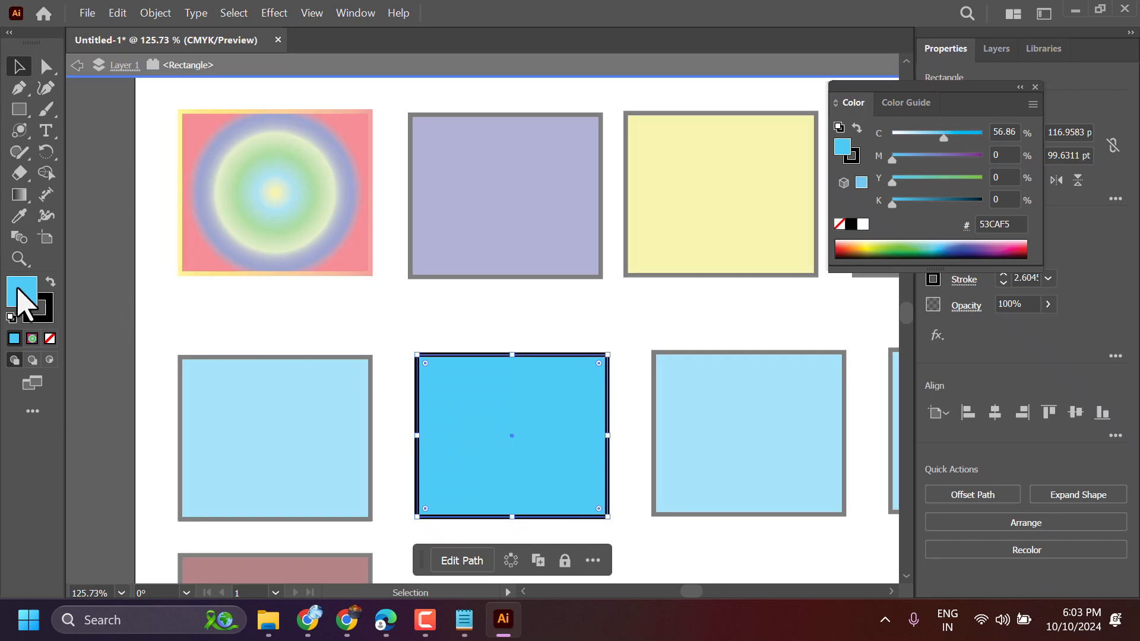